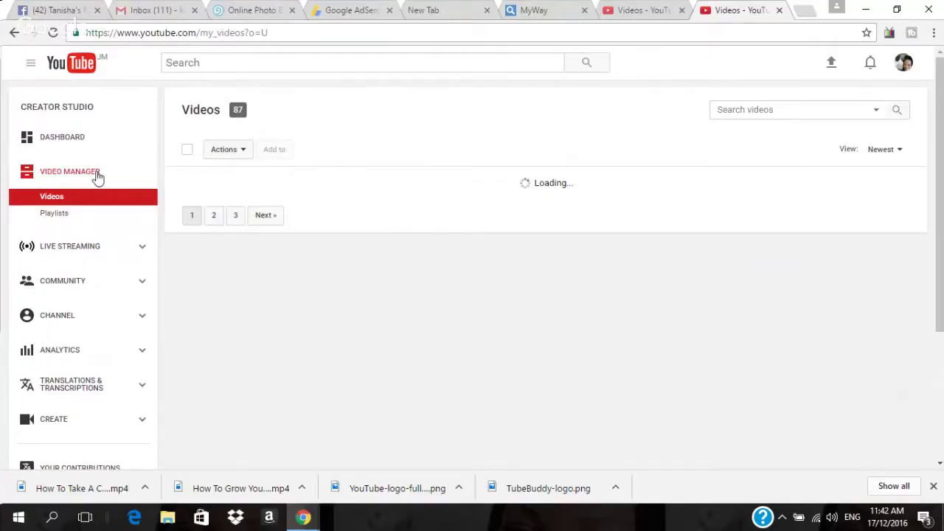
- Open Video Manager to list the channel's 87 uploaded videos
{"action": "left_click", "coordinate": [98, 175]}
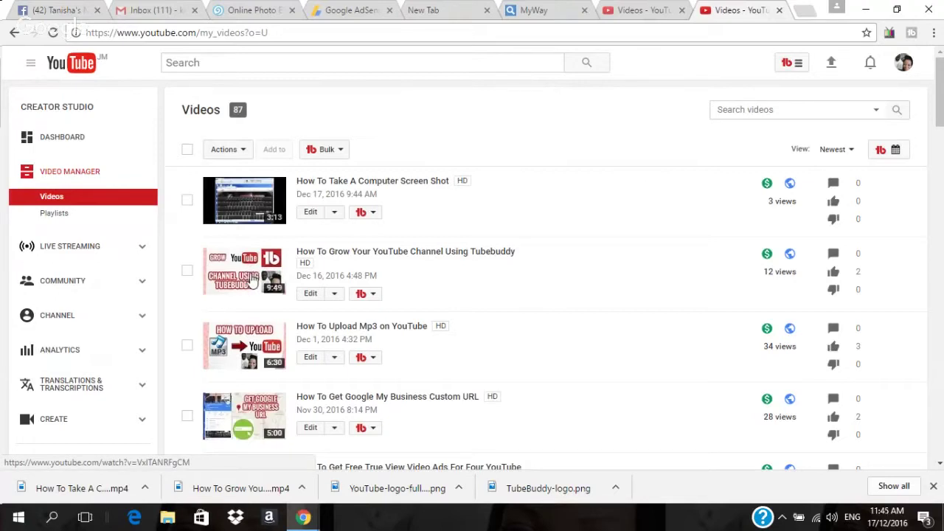
- Open the End screen editor for 'How To Grow Your YouTube Channel Using Tubebuddy' and list element types
{"action": "left_click", "coordinate": [310, 301]}
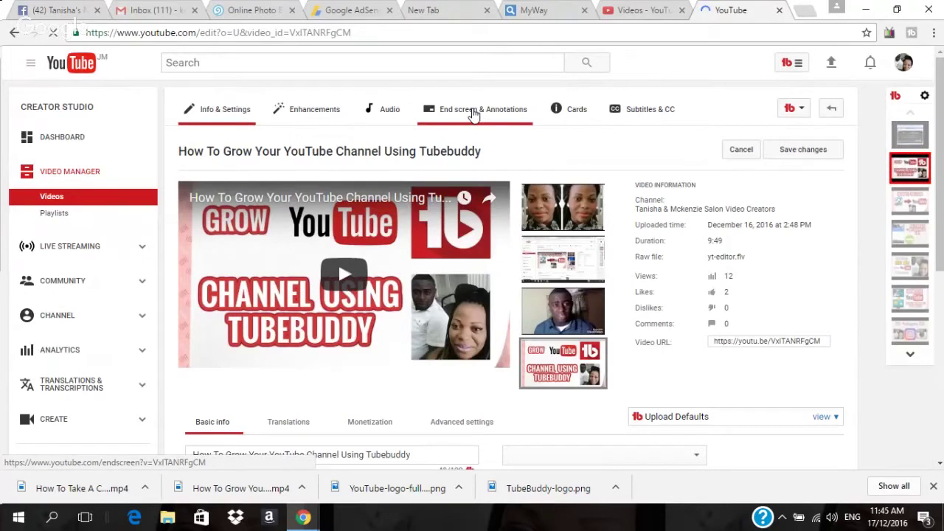
{"action": "left_click", "coordinate": [475, 115]}
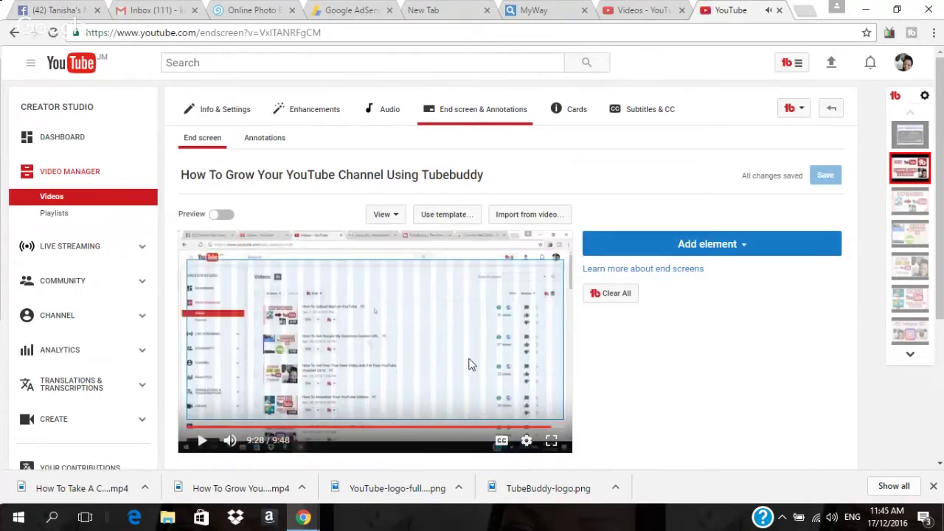
{"action": "left_click", "coordinate": [706, 249]}
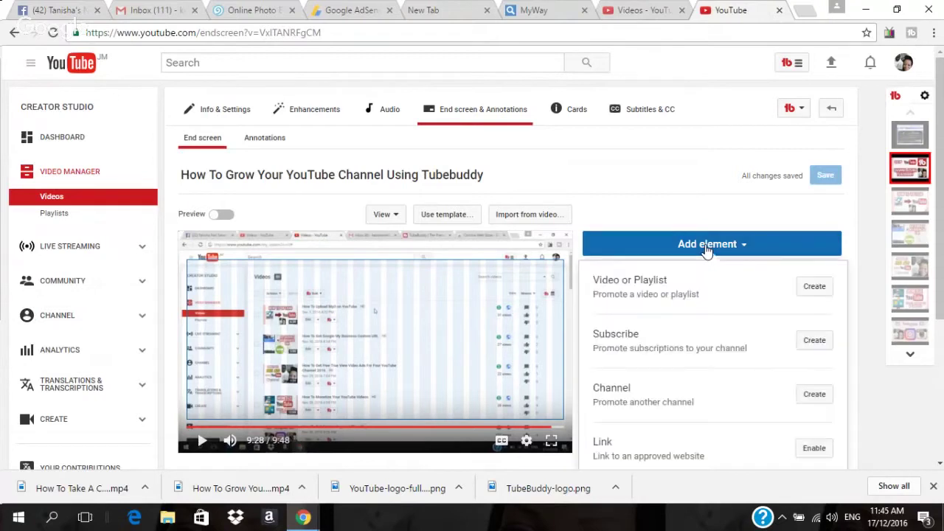
- Add a Subscribe element to the end screen and nudge it slightly right
{"action": "left_click", "coordinate": [814, 341]}
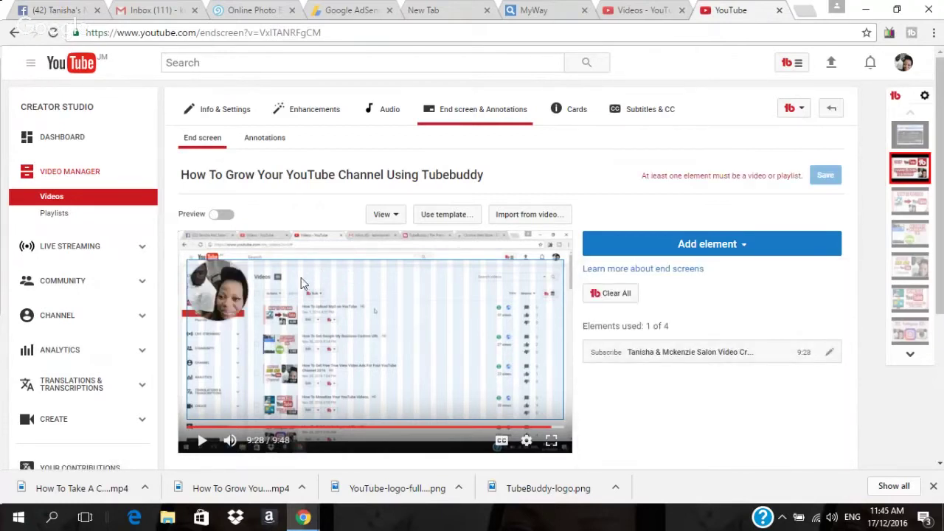
{"action": "left_click", "coordinate": [228, 281]}
{"action": "left_click_drag", "start_coordinate": [228, 281], "coordinate": [242, 281]}
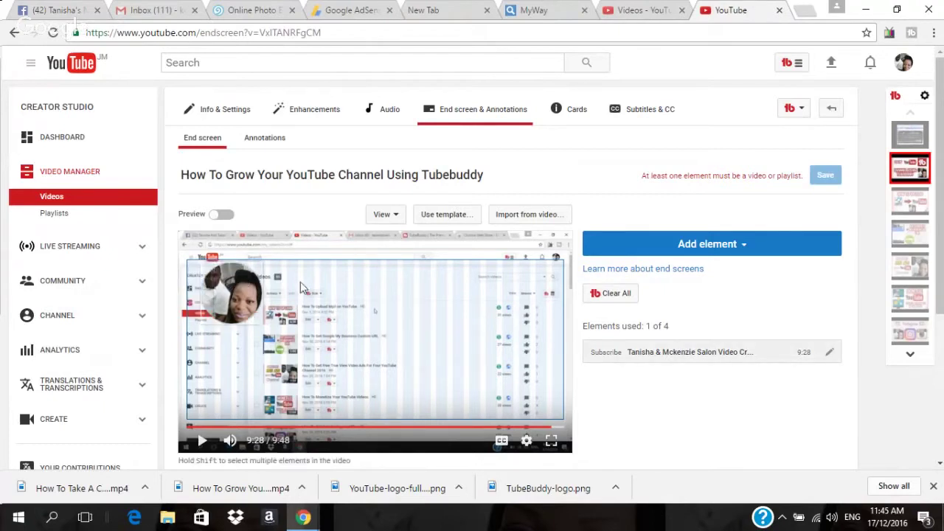
{"action": "left_click", "coordinate": [674, 250]}
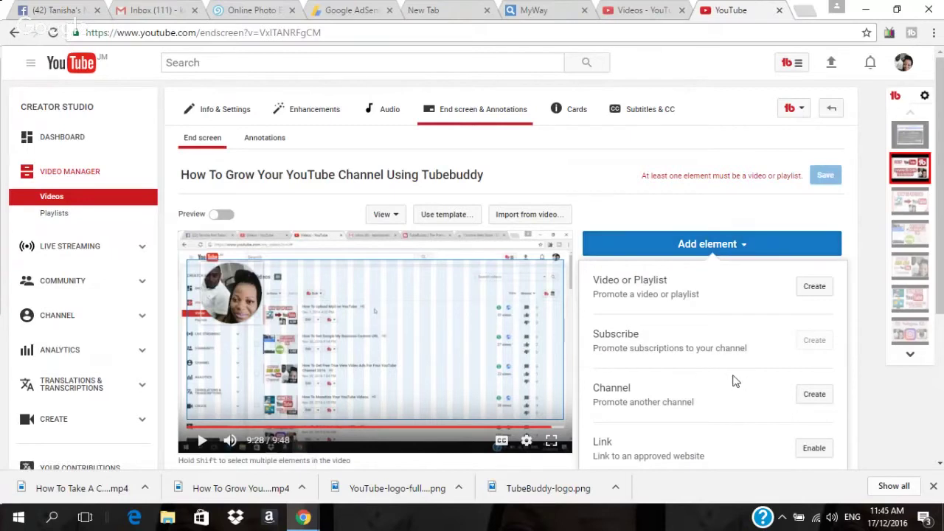
{"action": "left_click_drag", "start_coordinate": [752, 393], "coordinate": [759, 341]}
{"action": "left_click", "coordinate": [759, 341]}
- Add a 'Best for viewer' video element and place it below the subscribe circle
{"action": "left_click", "coordinate": [815, 287]}
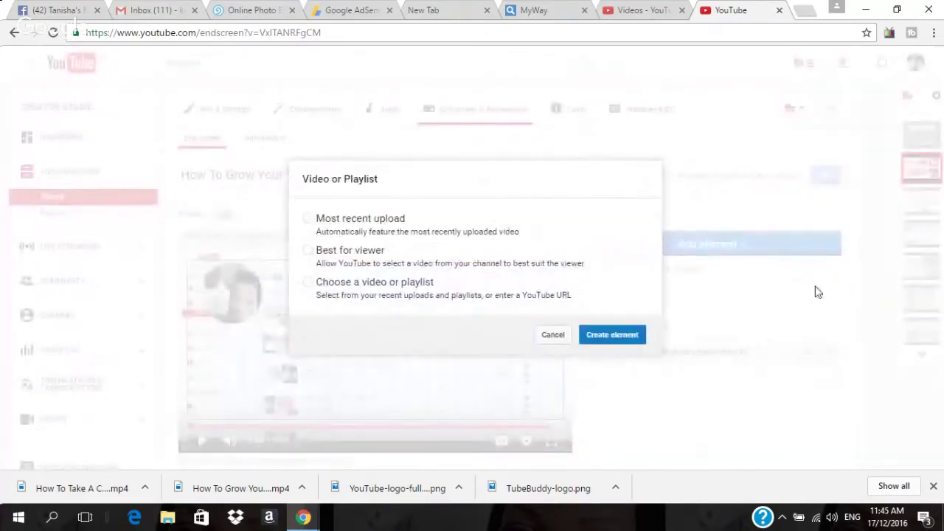
{"action": "left_click", "coordinate": [309, 251]}
{"action": "left_click", "coordinate": [597, 335]}
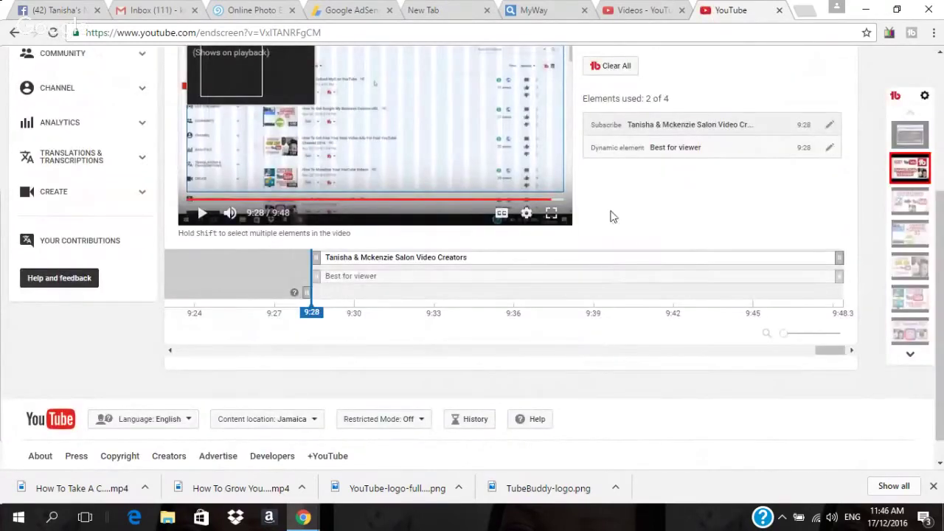
{"action": "scroll", "coordinate": [376, 125], "scroll_direction": "up", "scroll_amount": 2}
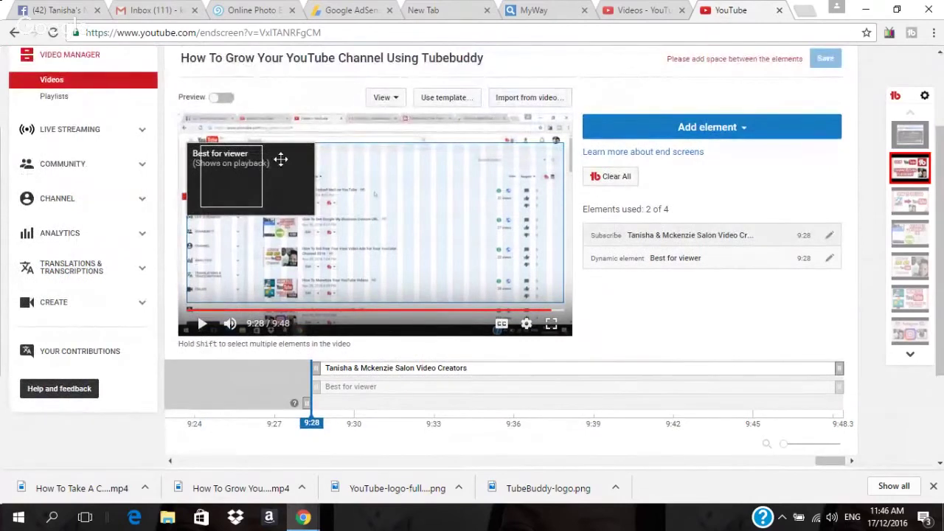
{"action": "left_click", "coordinate": [281, 160]}
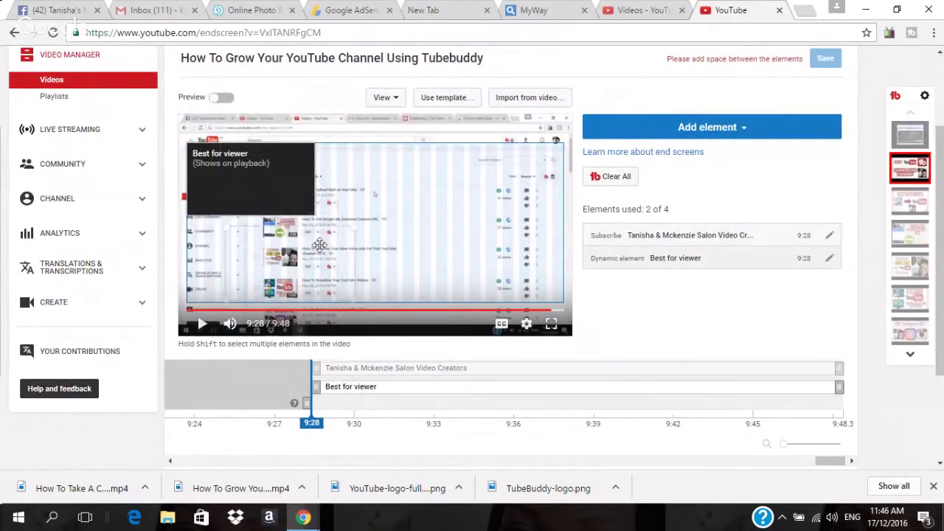
{"action": "left_click_drag", "start_coordinate": [285, 242], "coordinate": [285, 243]}
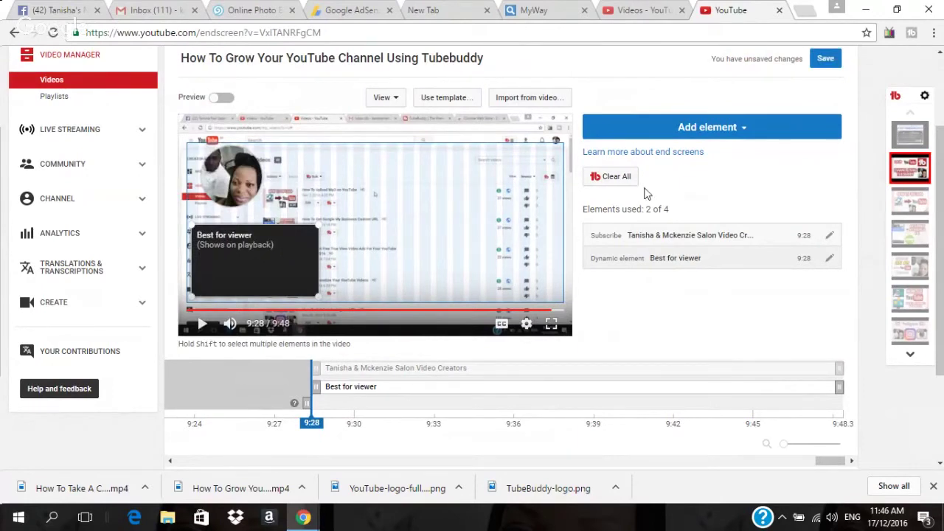
{"action": "left_click", "coordinate": [706, 130]}
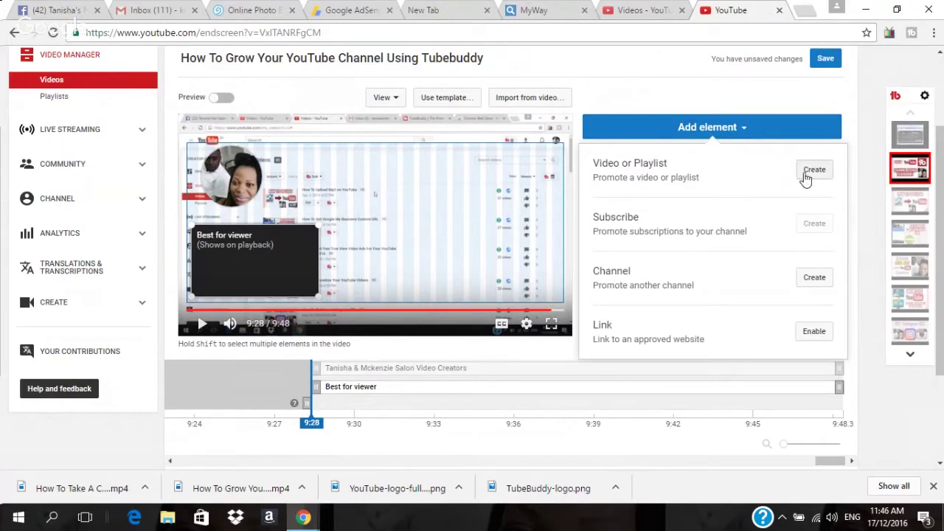
- Add a 'Most recent upload' video element positioned at the preview's bottom-right
{"action": "left_click", "coordinate": [808, 173]}
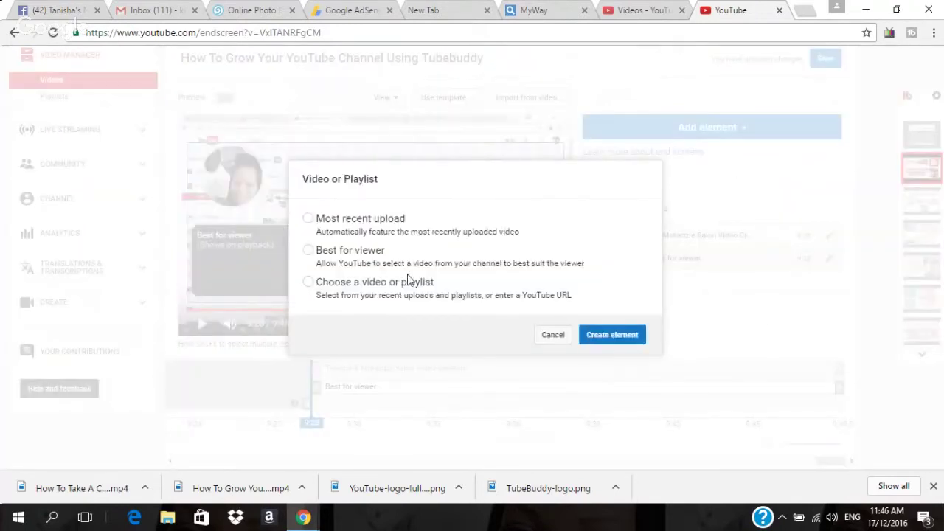
{"action": "left_click", "coordinate": [306, 220]}
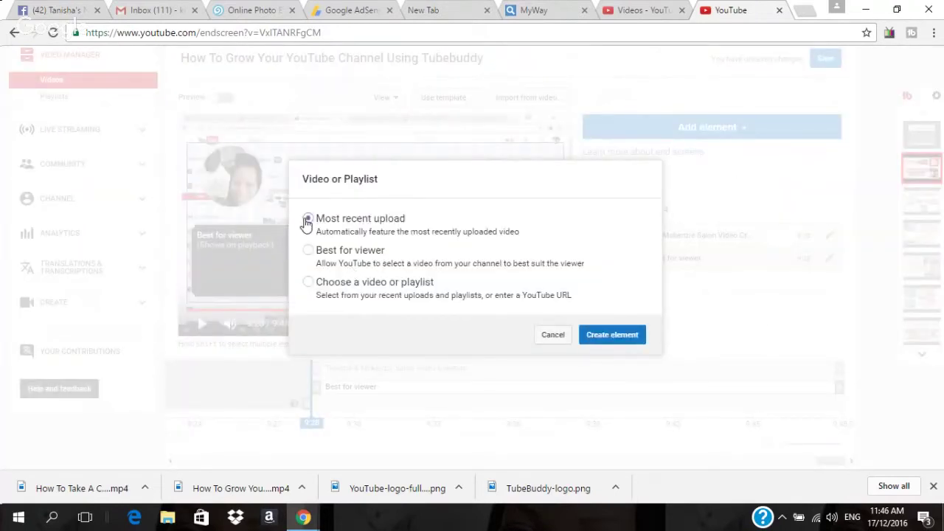
{"action": "left_click", "coordinate": [596, 336]}
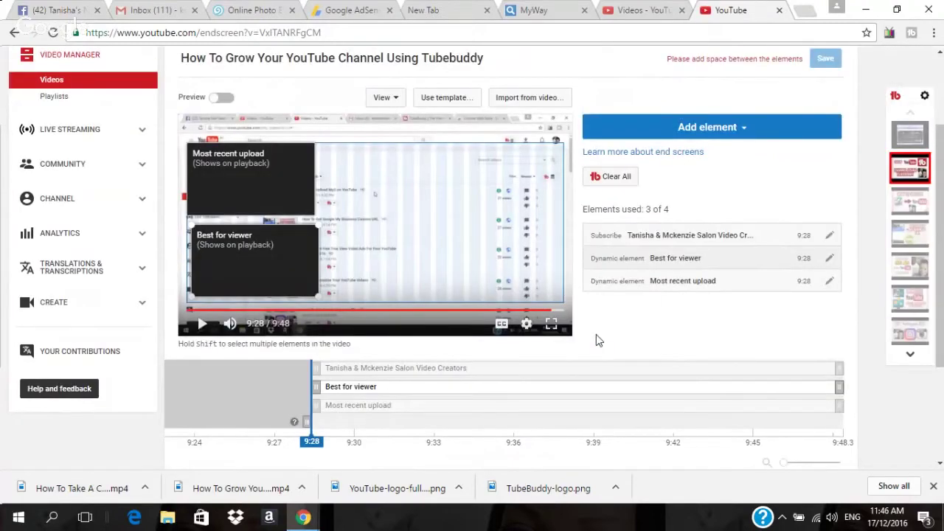
{"action": "left_click_drag", "start_coordinate": [255, 190], "coordinate": [343, 234]}
{"action": "left_click_drag", "start_coordinate": [526, 313], "coordinate": [523, 299]}
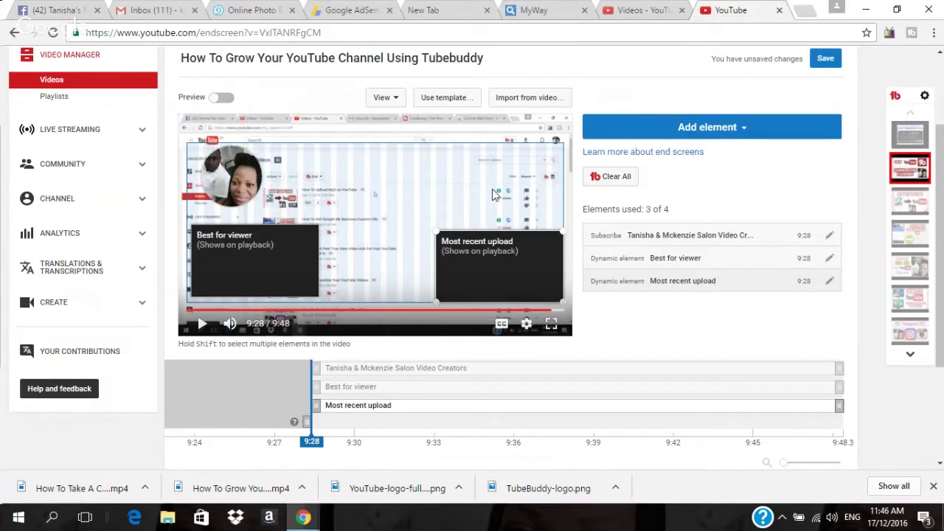
{"action": "left_click", "coordinate": [663, 133]}
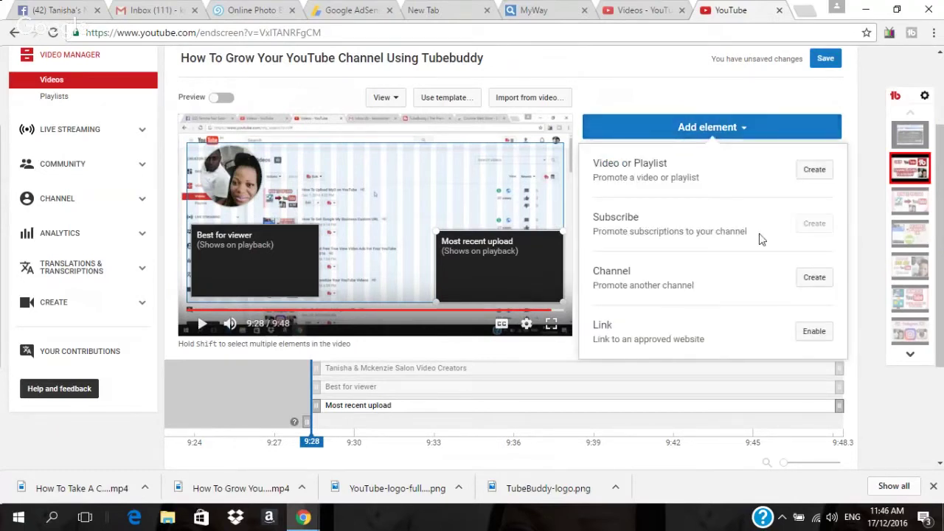
- Start a Channel element, filling in the channel URL from a previous entry
{"action": "left_click", "coordinate": [807, 286]}
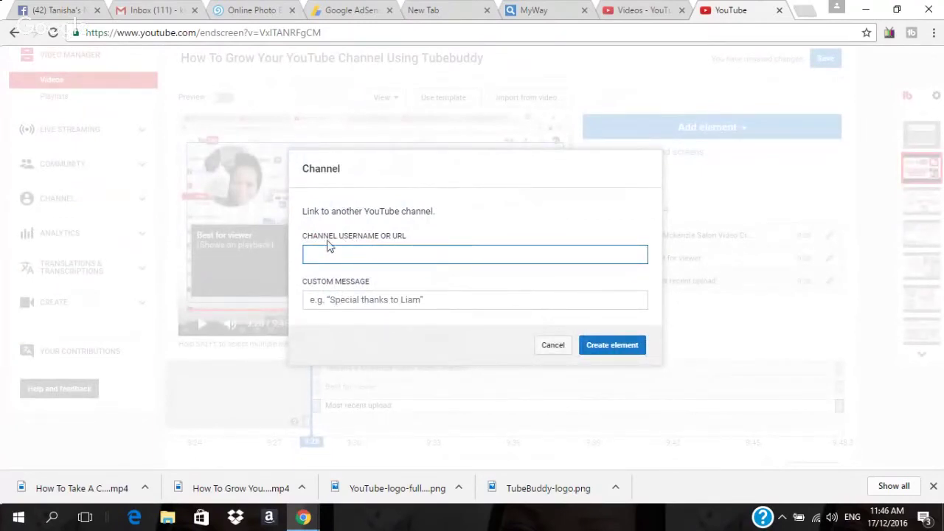
{"action": "left_click", "coordinate": [380, 255]}
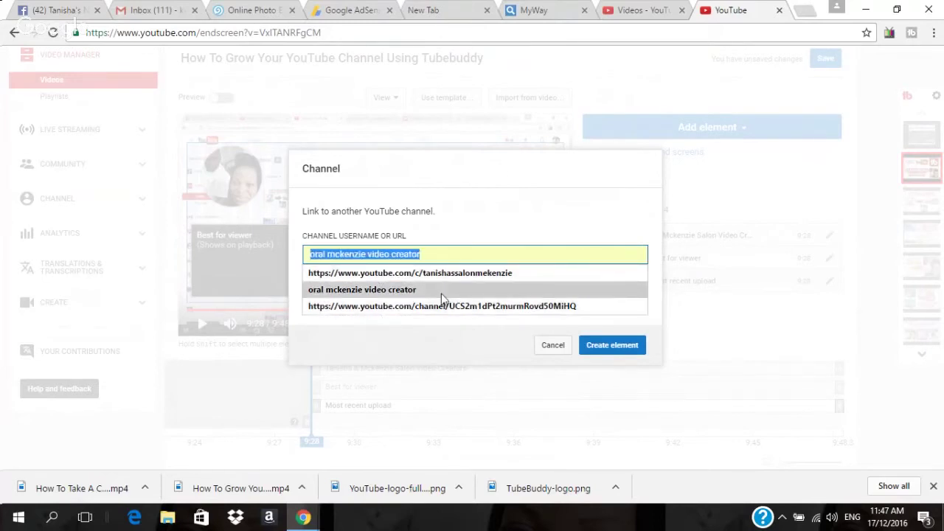
{"action": "left_click", "coordinate": [519, 306]}
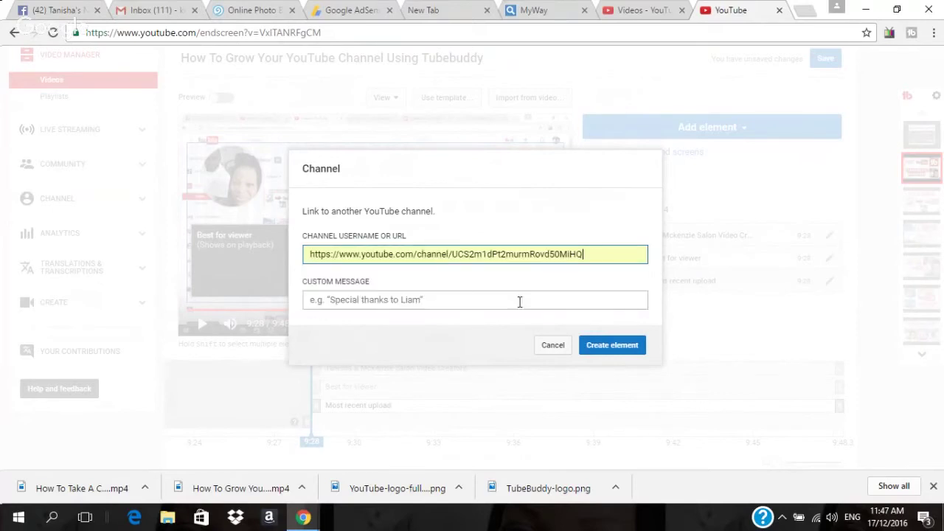
{"action": "left_click", "coordinate": [594, 347]}
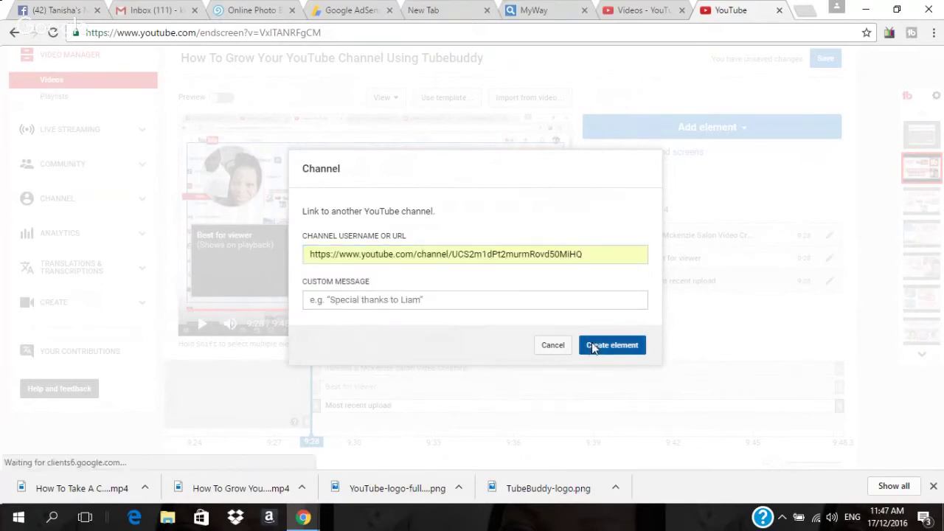
- Set the custom message 'Please subscribe to my Channel' and create the Channel element
{"action": "left_click", "coordinate": [460, 298]}
{"action": "type", "text": "P"}
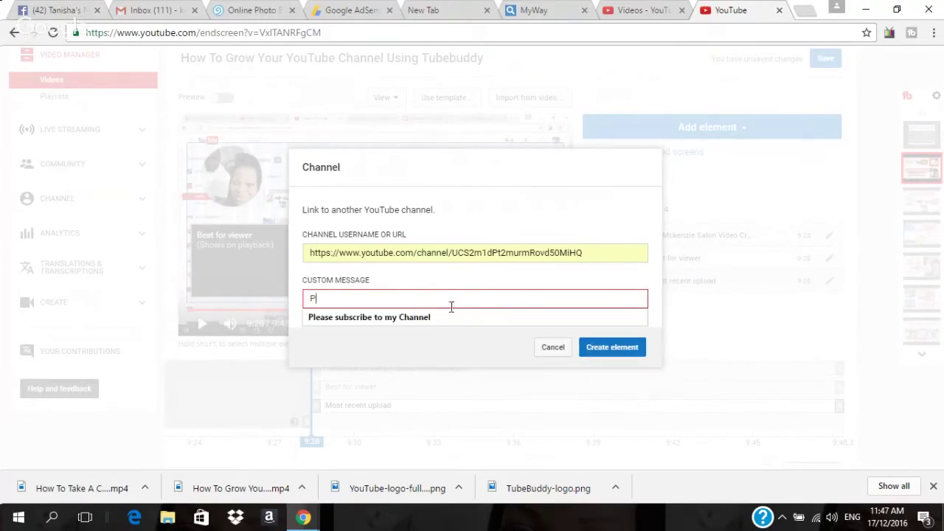
{"action": "left_click", "coordinate": [441, 319]}
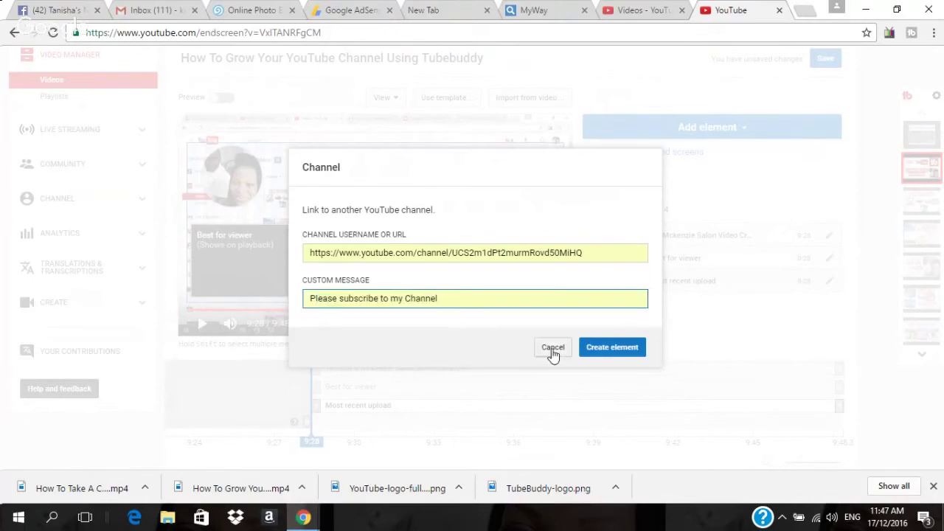
{"action": "left_click", "coordinate": [590, 354]}
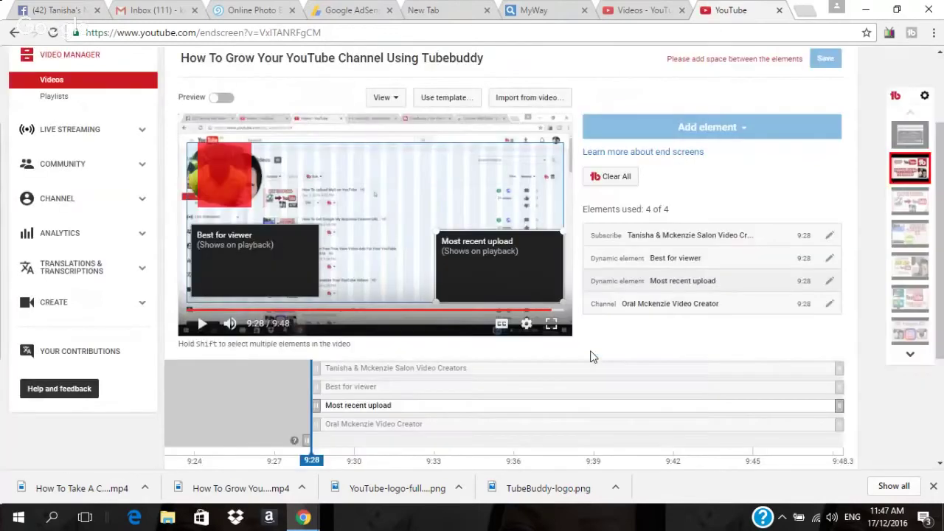
- Move the Channel element to the upper right and save all four end screen elements
{"action": "left_click_drag", "start_coordinate": [227, 161], "coordinate": [534, 166]}
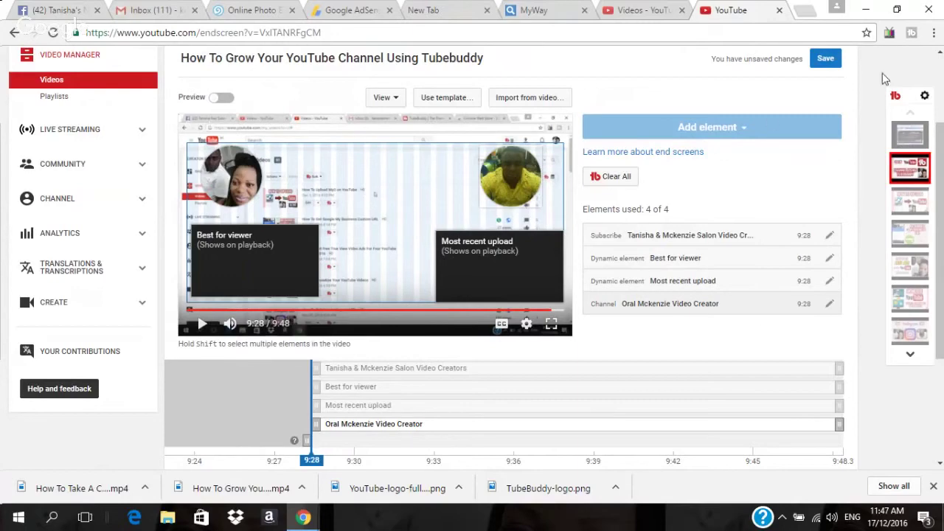
{"action": "left_click", "coordinate": [938, 58]}
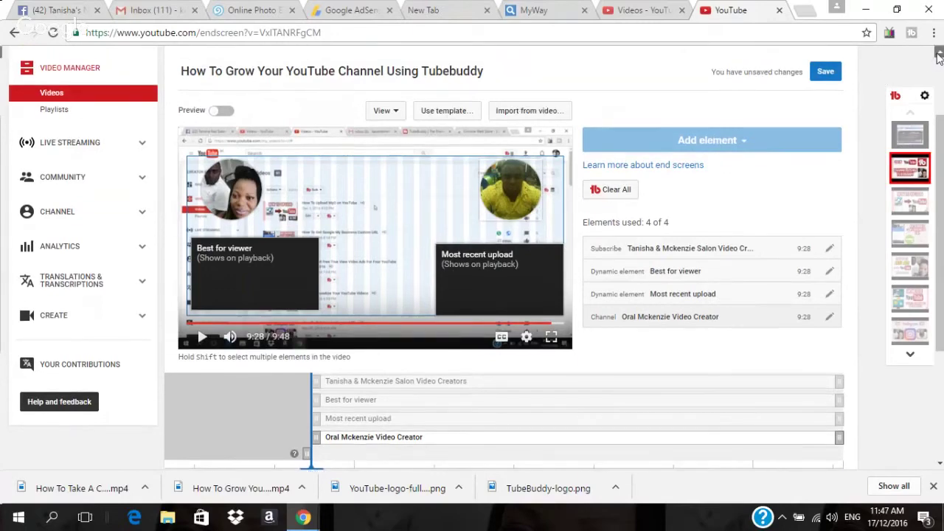
{"action": "scroll", "coordinate": [818, 120], "scroll_direction": "up", "scroll_amount": 1}
{"action": "left_click", "coordinate": [824, 114]}
{"action": "scroll", "coordinate": [822, 123], "scroll_direction": "down", "scroll_amount": 3}
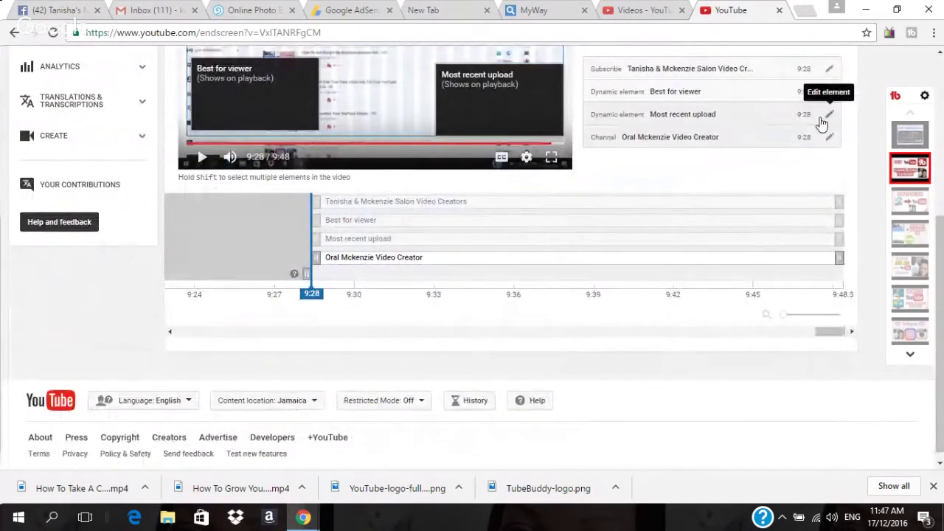
{"action": "left_click", "coordinate": [938, 53]}
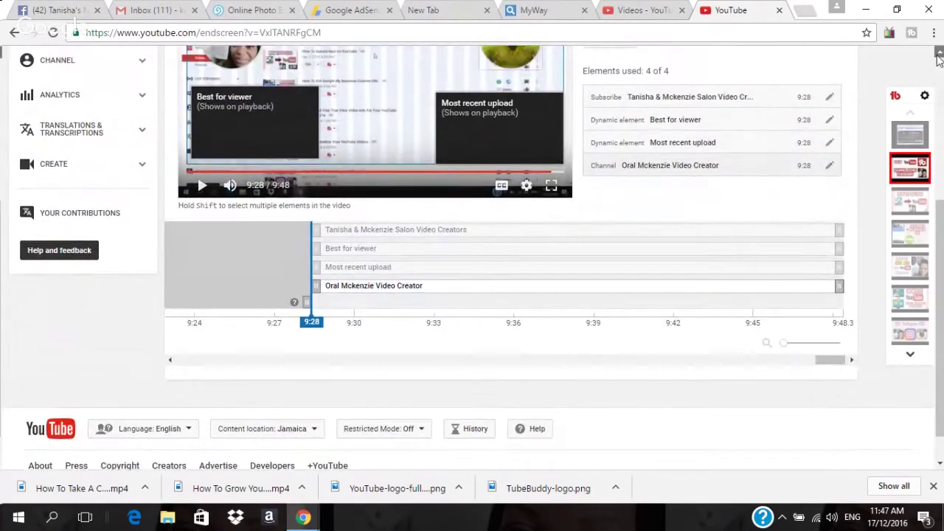
{"action": "left_click", "coordinate": [938, 53]}
{"action": "left_click", "coordinate": [938, 53]}
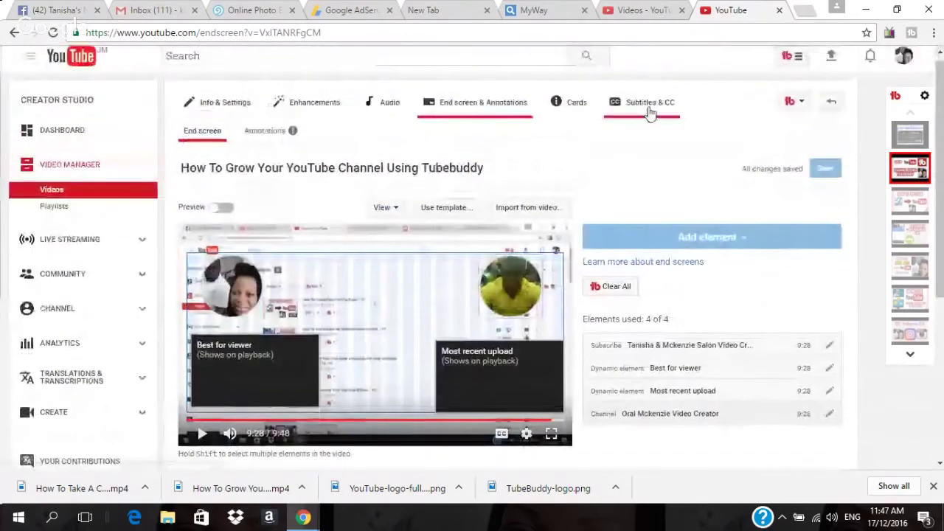
- Choose TubeBuddy End Screen > Bulk Copy To... for the Tubebuddy video in Video Manager
{"action": "left_click", "coordinate": [86, 170]}
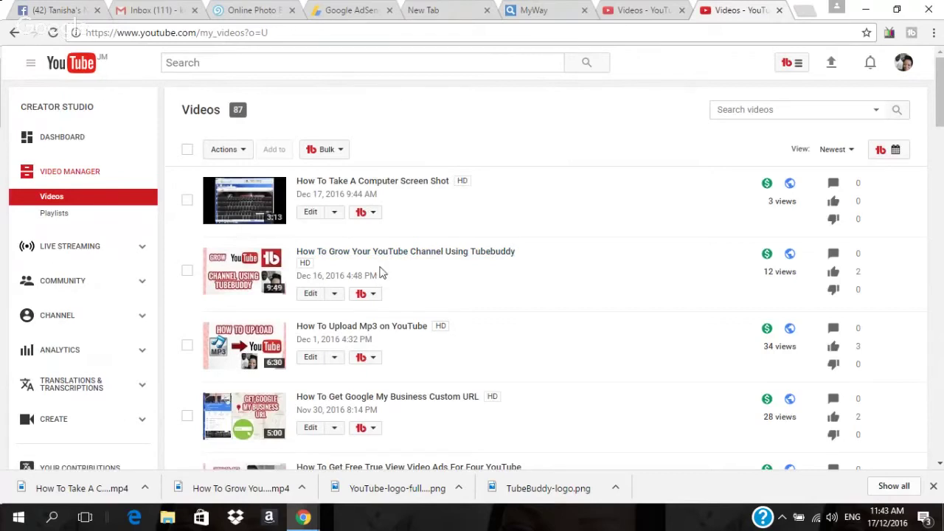
{"action": "left_click", "coordinate": [365, 294]}
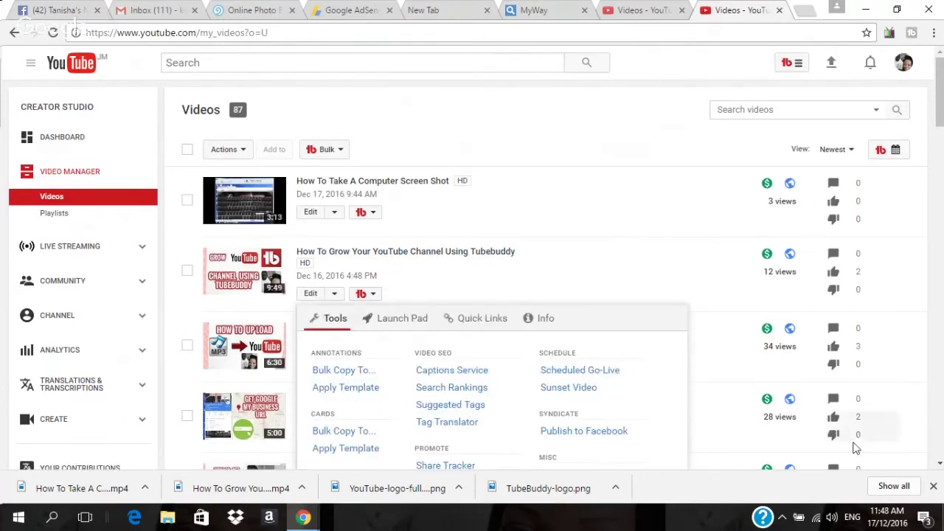
{"action": "left_click", "coordinate": [939, 465]}
{"action": "left_click", "coordinate": [939, 465]}
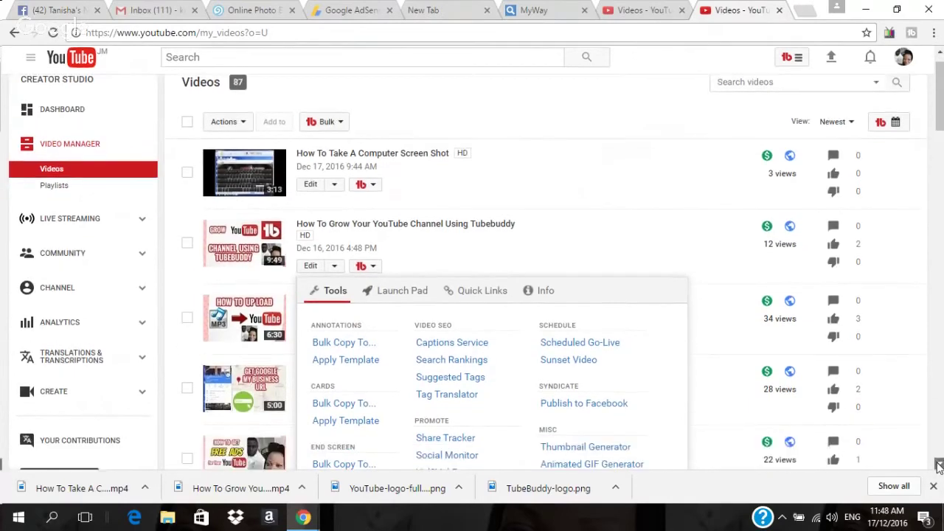
{"action": "scroll", "coordinate": [374, 372], "scroll_direction": "down", "scroll_amount": 1}
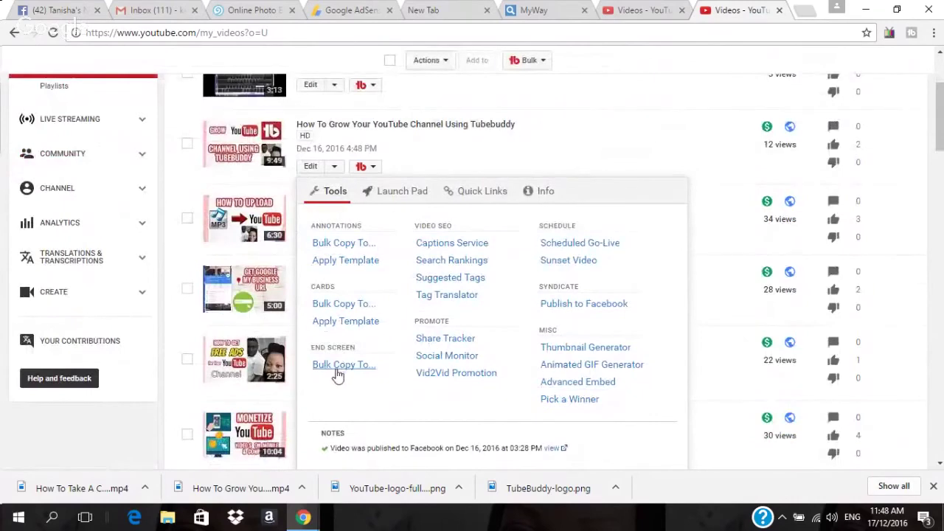
{"action": "left_click", "coordinate": [337, 371]}
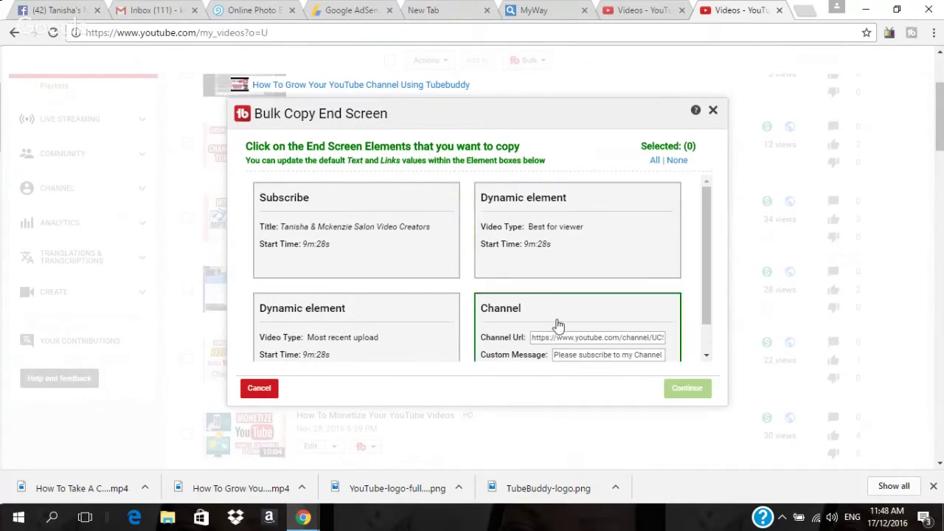
- Select all four end screen elements for bulk copy and continue
{"action": "left_click", "coordinate": [562, 219]}
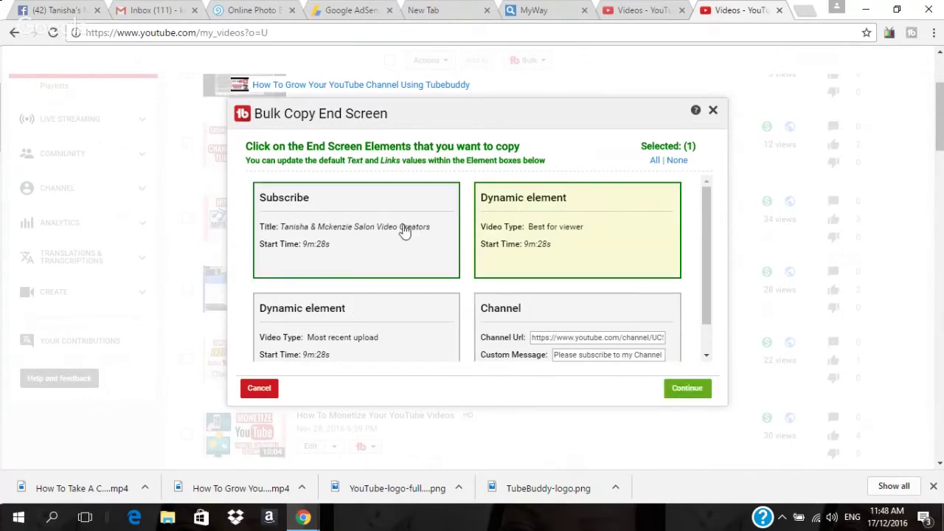
{"action": "left_click", "coordinate": [654, 161]}
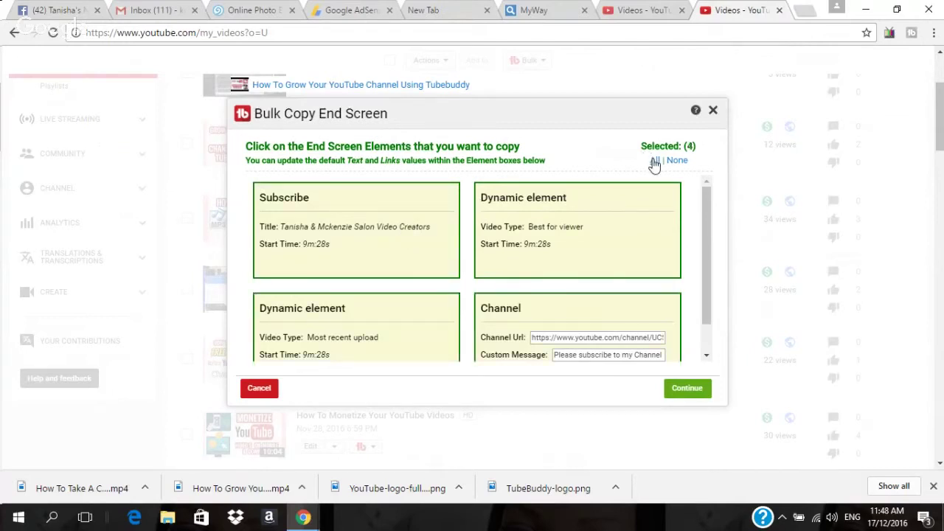
{"action": "left_click", "coordinate": [692, 388]}
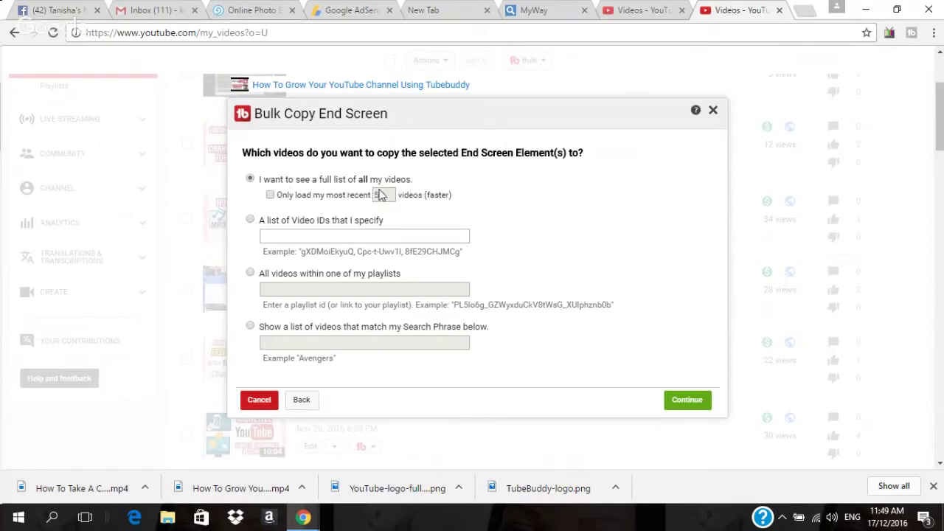
- Load only the 50 most recent videos, select all 50, and continue to confirmation
{"action": "left_click", "coordinate": [271, 196]}
{"action": "left_click", "coordinate": [271, 197]}
{"action": "left_click", "coordinate": [680, 403]}
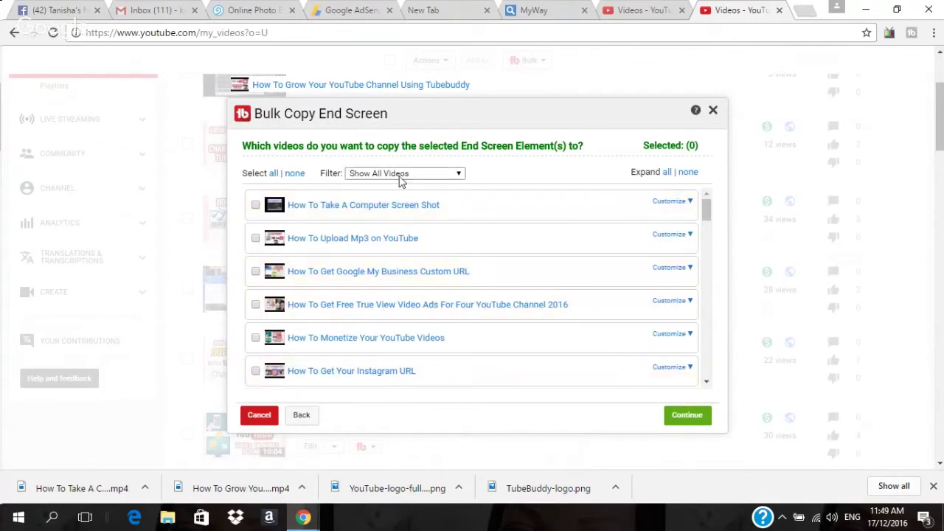
{"action": "left_click", "coordinate": [273, 174]}
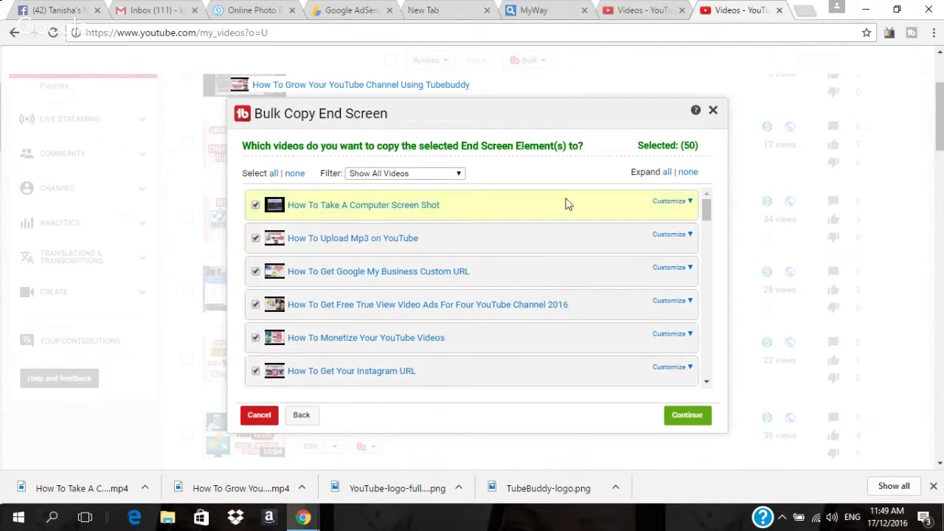
{"action": "left_click", "coordinate": [682, 417]}
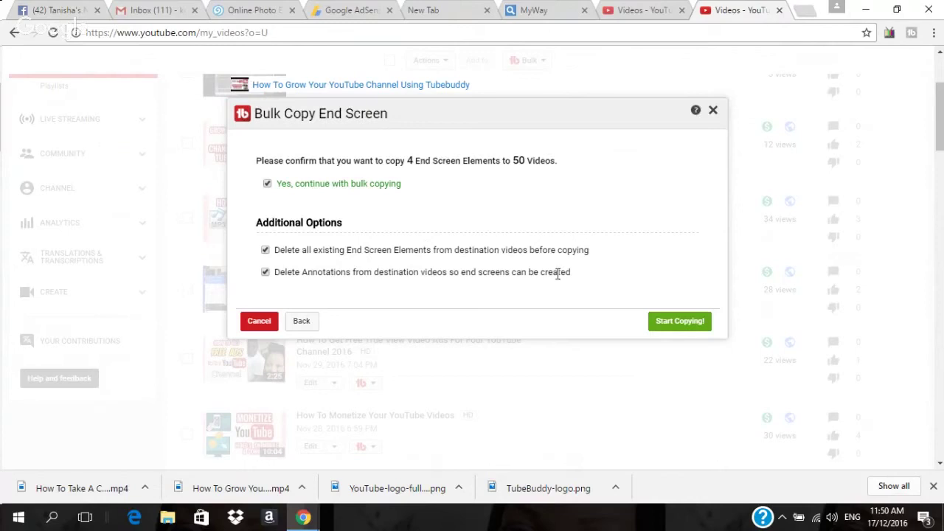
- Start copying the 4 end screen elements to the 50 selected videos and monitor progress
{"action": "left_click", "coordinate": [670, 329]}
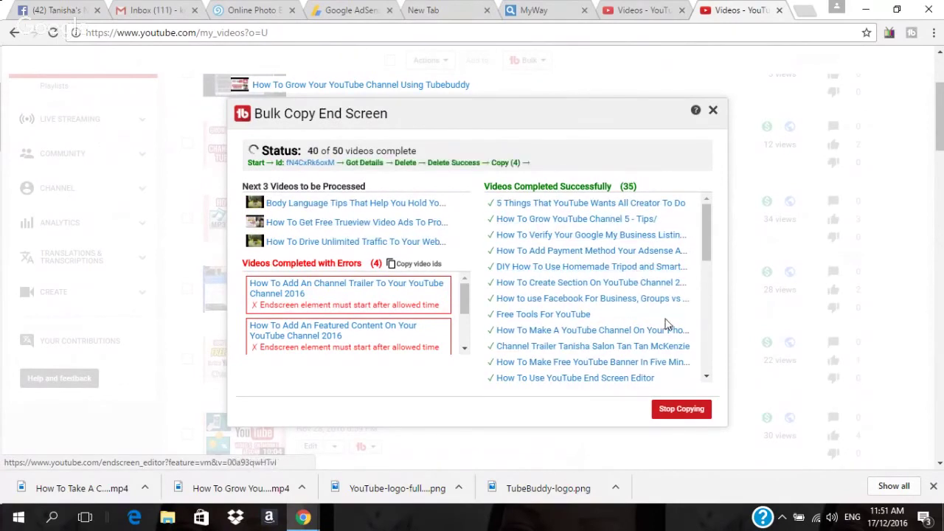
- Review the finished bulk copy's 38 successful and 12 failed videos, then close the results
{"action": "left_click", "coordinate": [706, 379]}
{"action": "left_click", "coordinate": [706, 379]}
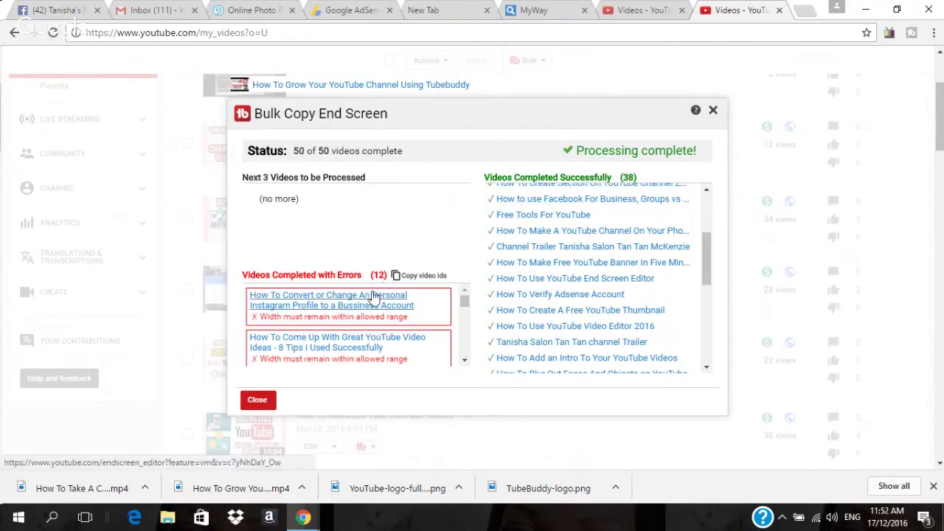
{"action": "left_click", "coordinate": [463, 362]}
{"action": "left_click", "coordinate": [464, 362]}
{"action": "left_click", "coordinate": [464, 362]}
{"action": "left_click", "coordinate": [463, 362]}
{"action": "left_click", "coordinate": [464, 362]}
{"action": "left_click", "coordinate": [463, 362]}
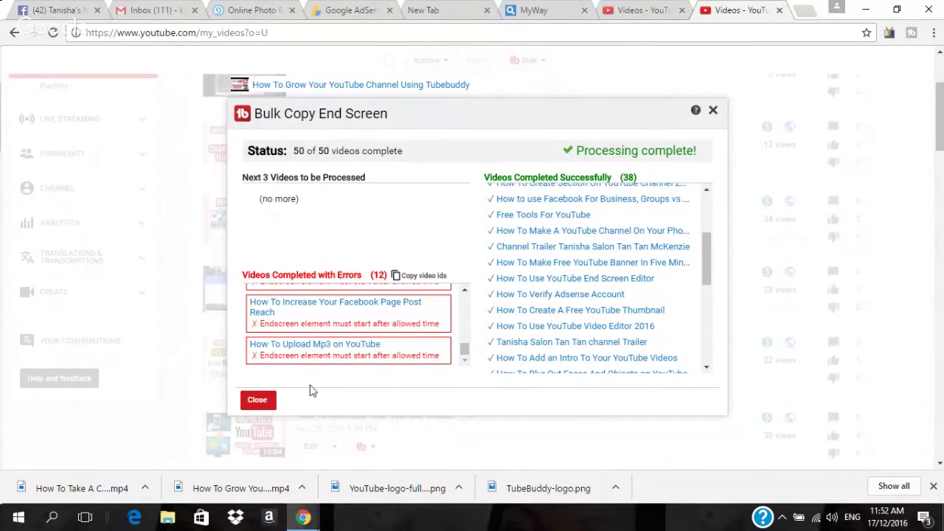
{"action": "left_click", "coordinate": [264, 404]}
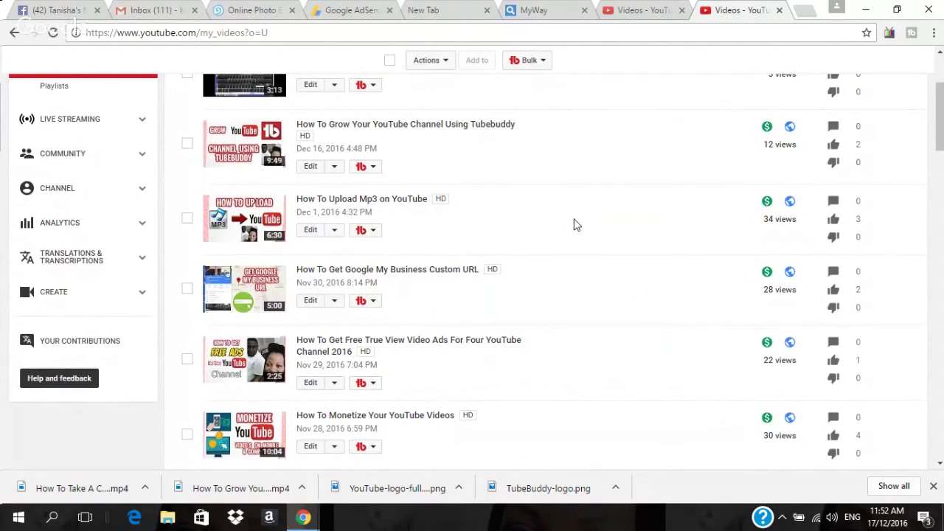
{"action": "left_click", "coordinate": [939, 53]}
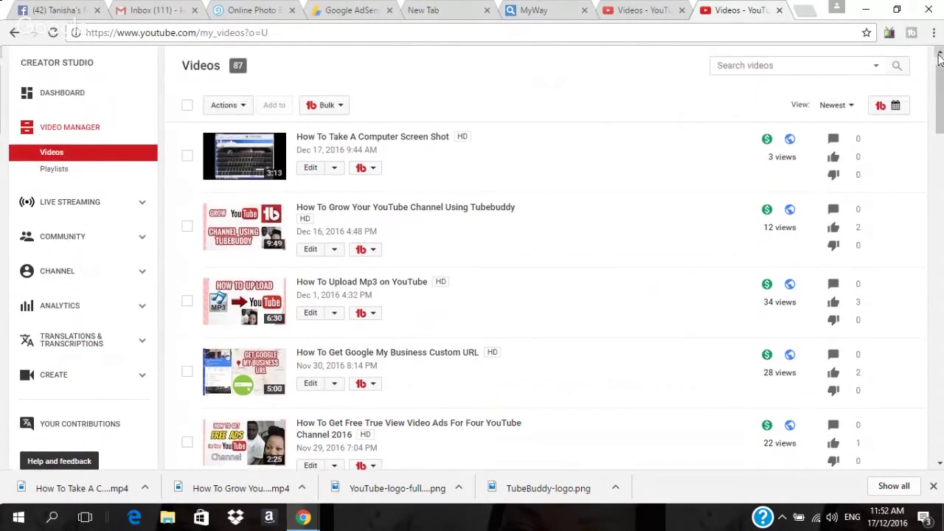